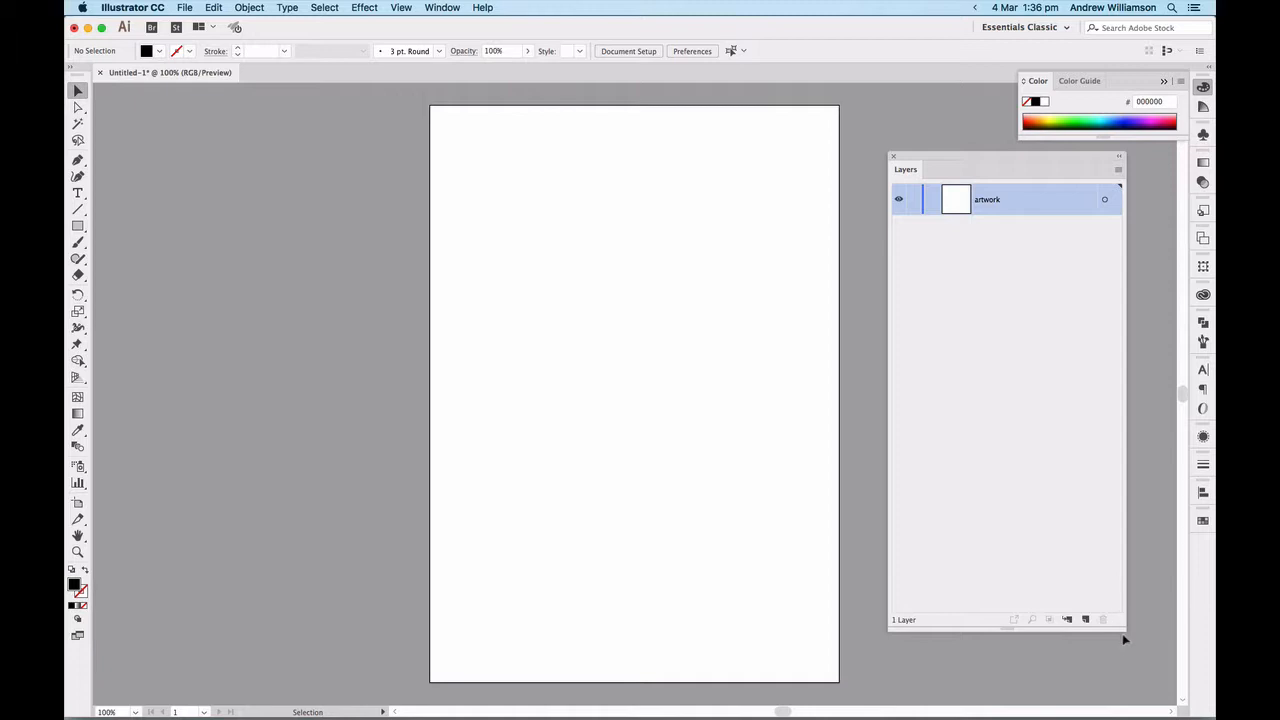
Shrink the floating Layers panel to a shorter, slightly narrower size.
{"action": "left_click_drag", "start_coordinate": [1123, 631], "coordinate": [1100, 414]}
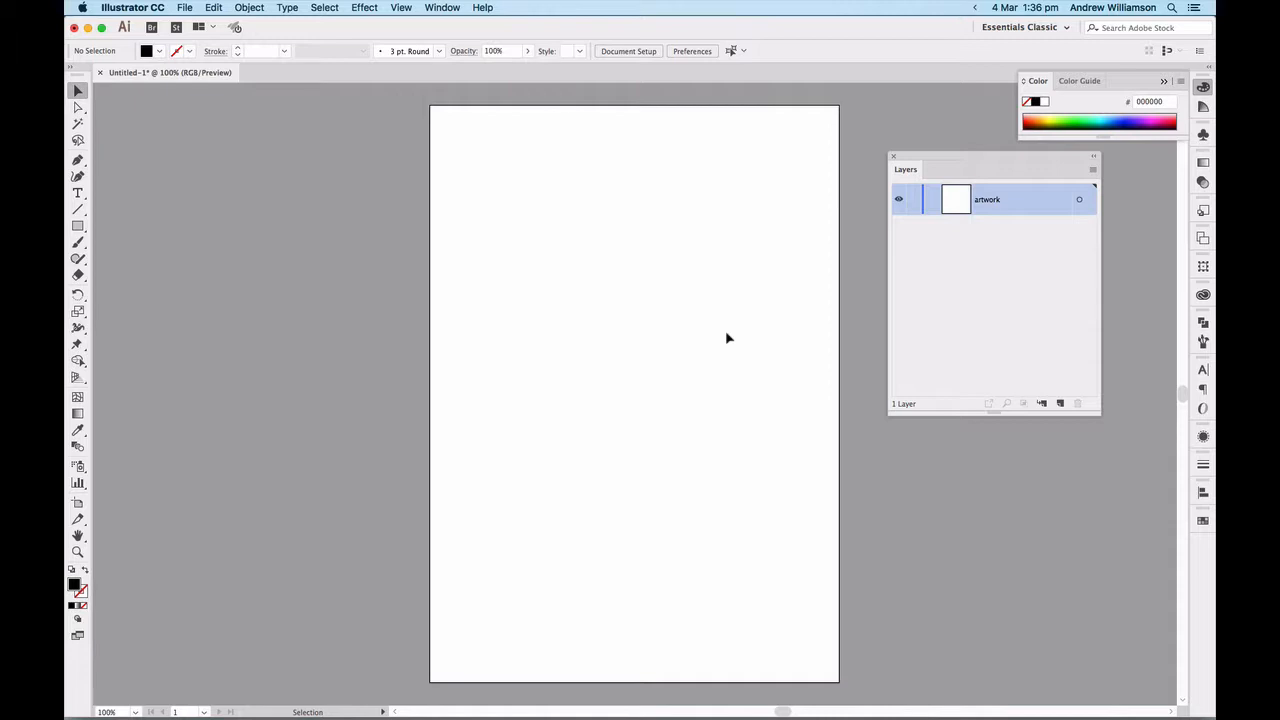
{"action": "key", "text": "a"}
{"action": "key", "text": "super+Tab"}
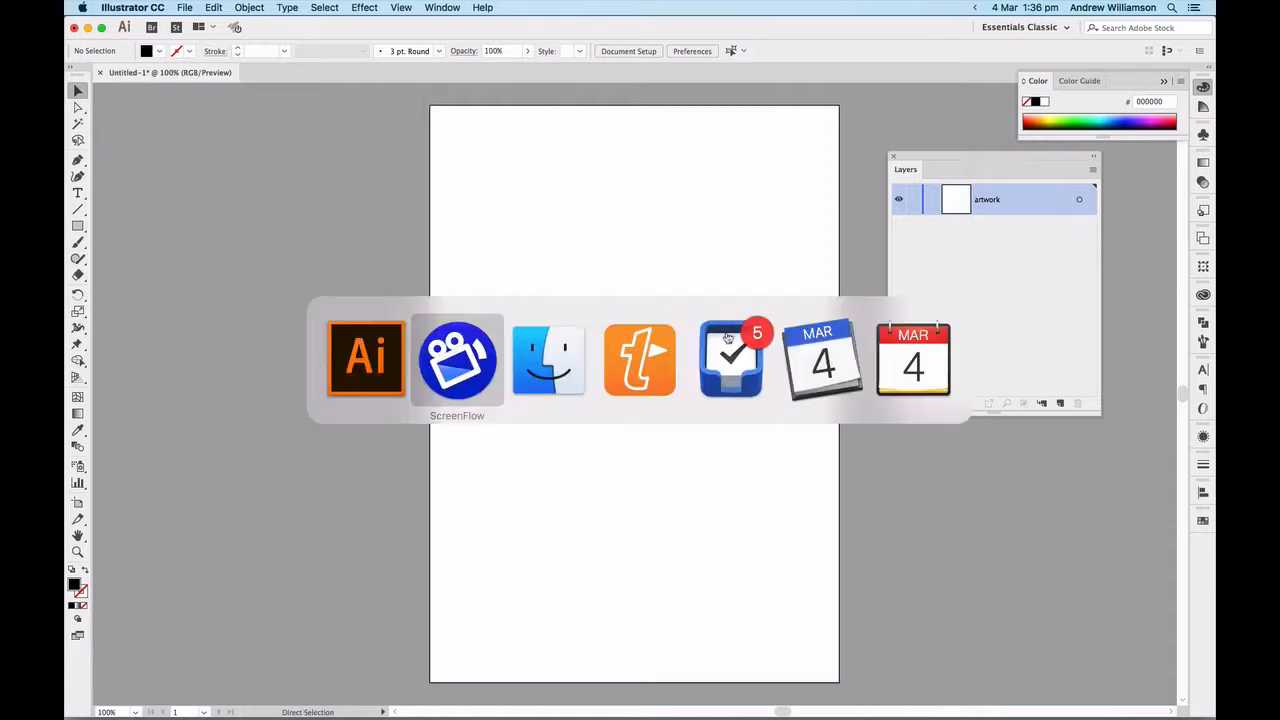
{"action": "key", "text": "super+Tab"}
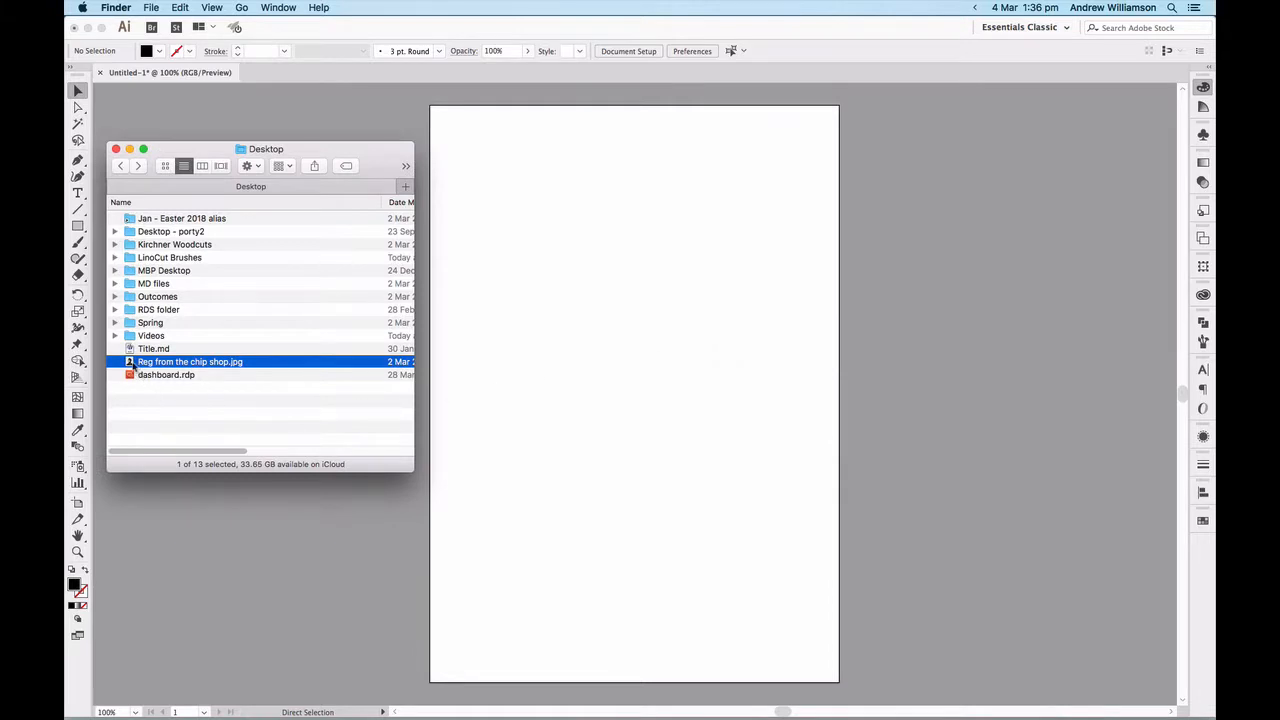
{"action": "left_click_drag", "start_coordinate": [130, 366], "coordinate": [671, 375]}
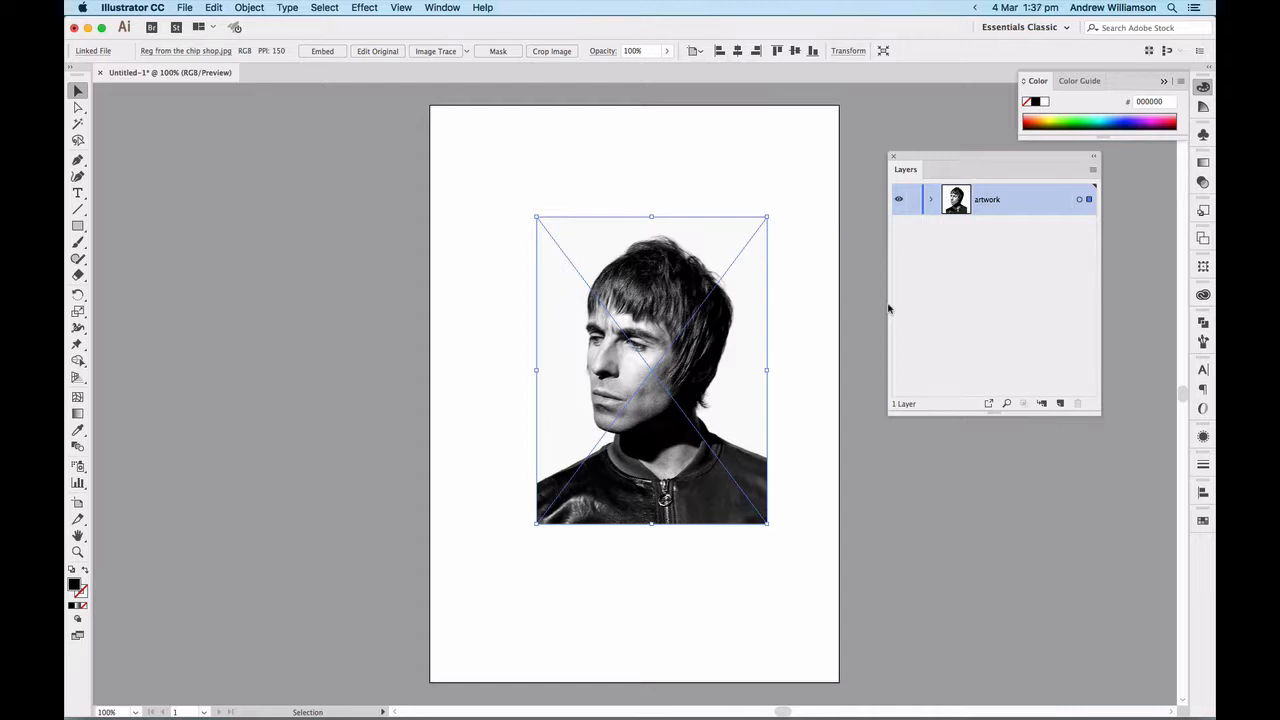
{"action": "key", "text": "Delete"}
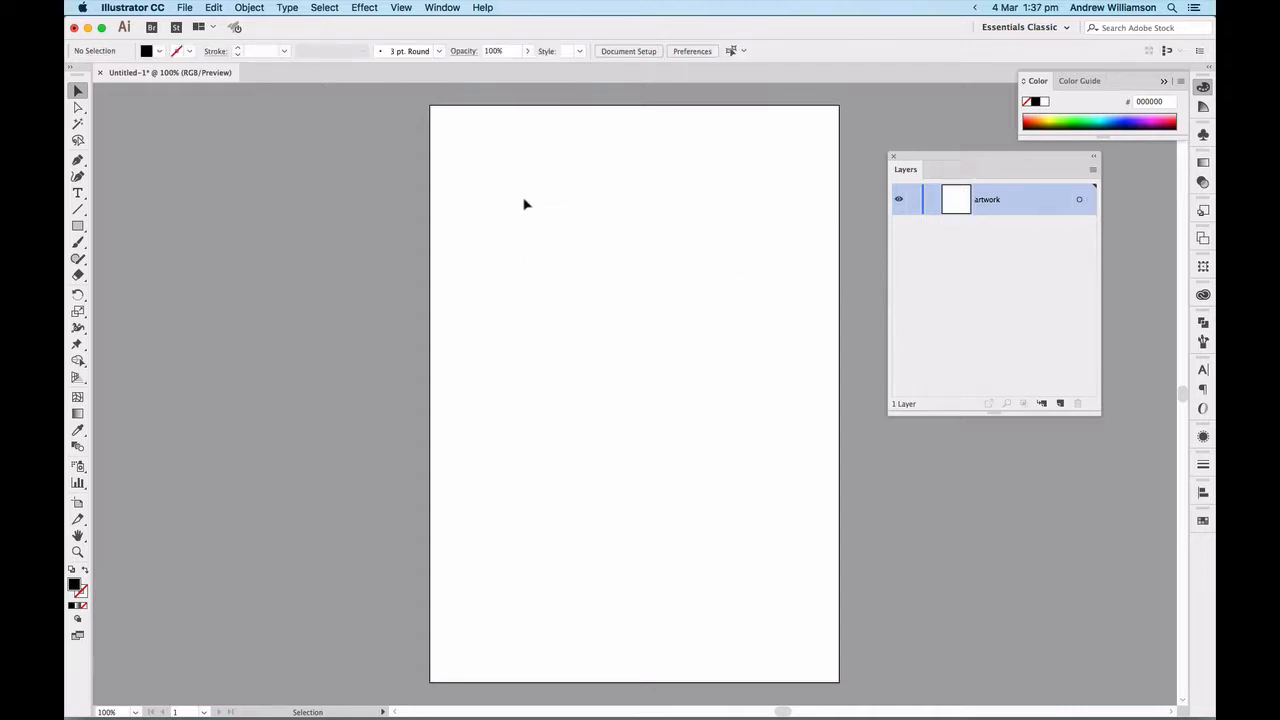
Place the linked image "Reg from the chip shop.jpg" from the iCloud Desktop folder onto the artboard.
{"action": "left_click", "coordinate": [187, 8]}
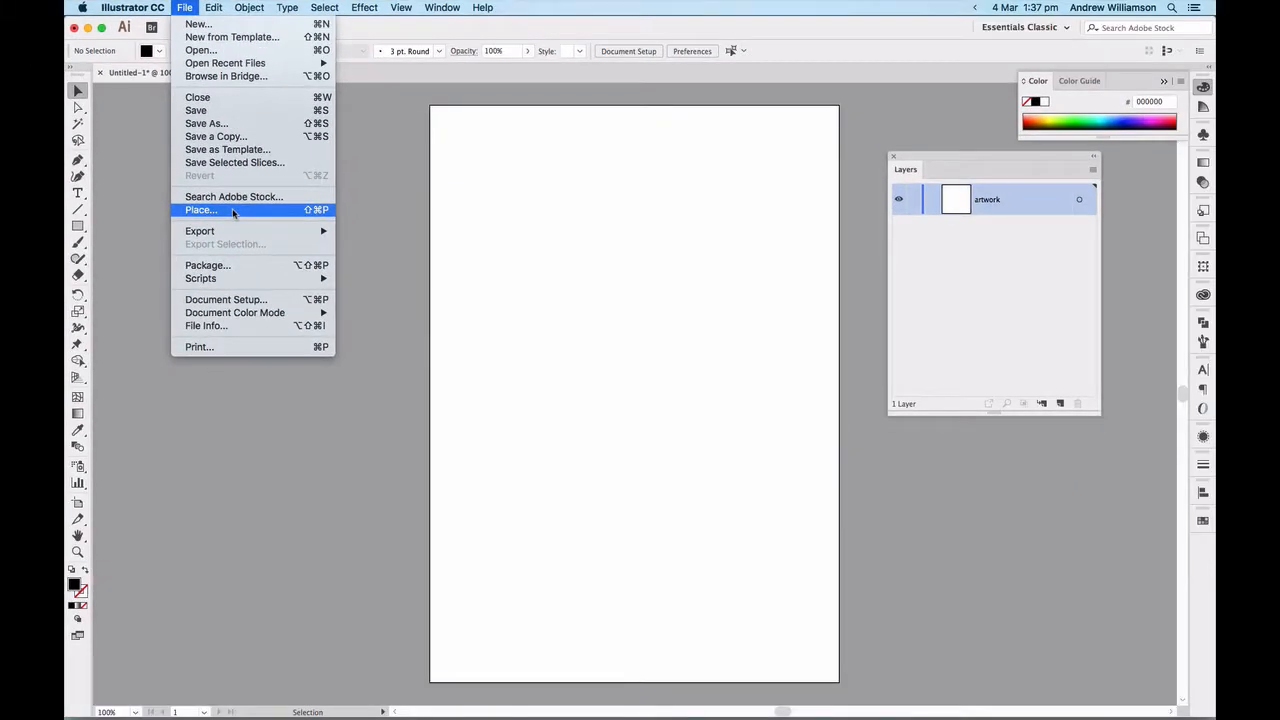
{"action": "left_click", "coordinate": [296, 324]}
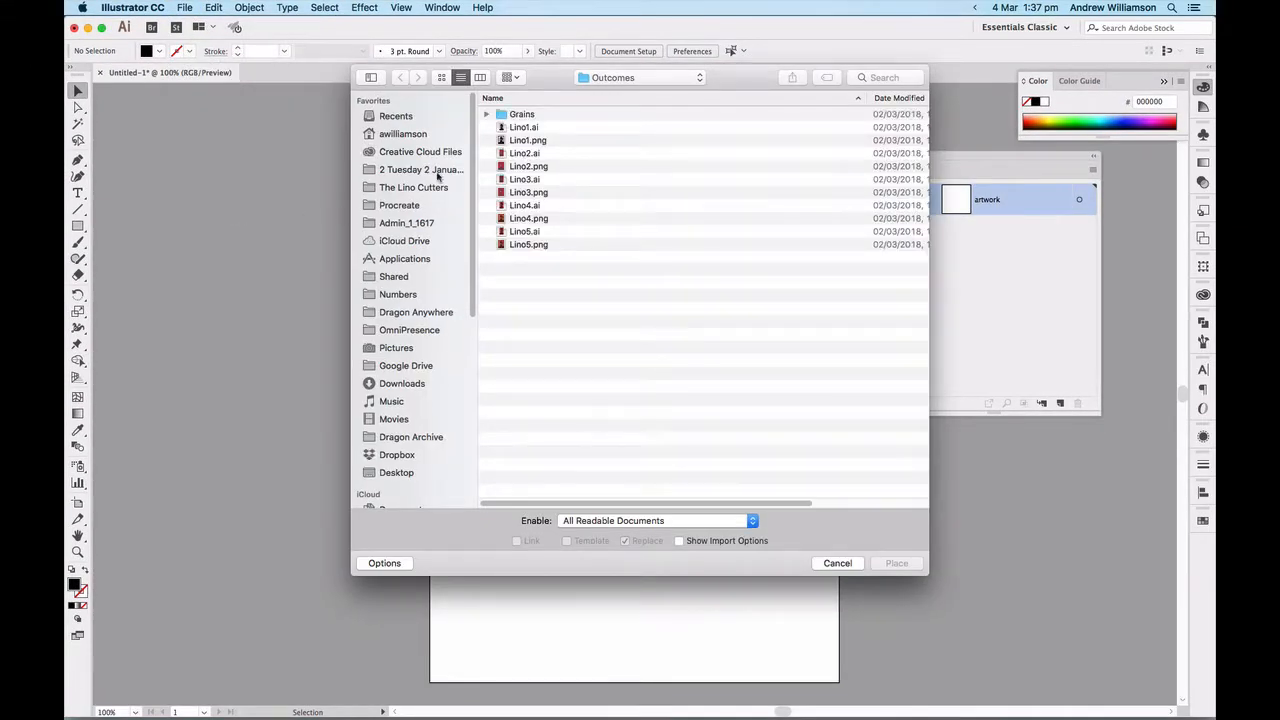
{"action": "left_click", "coordinate": [609, 78]}
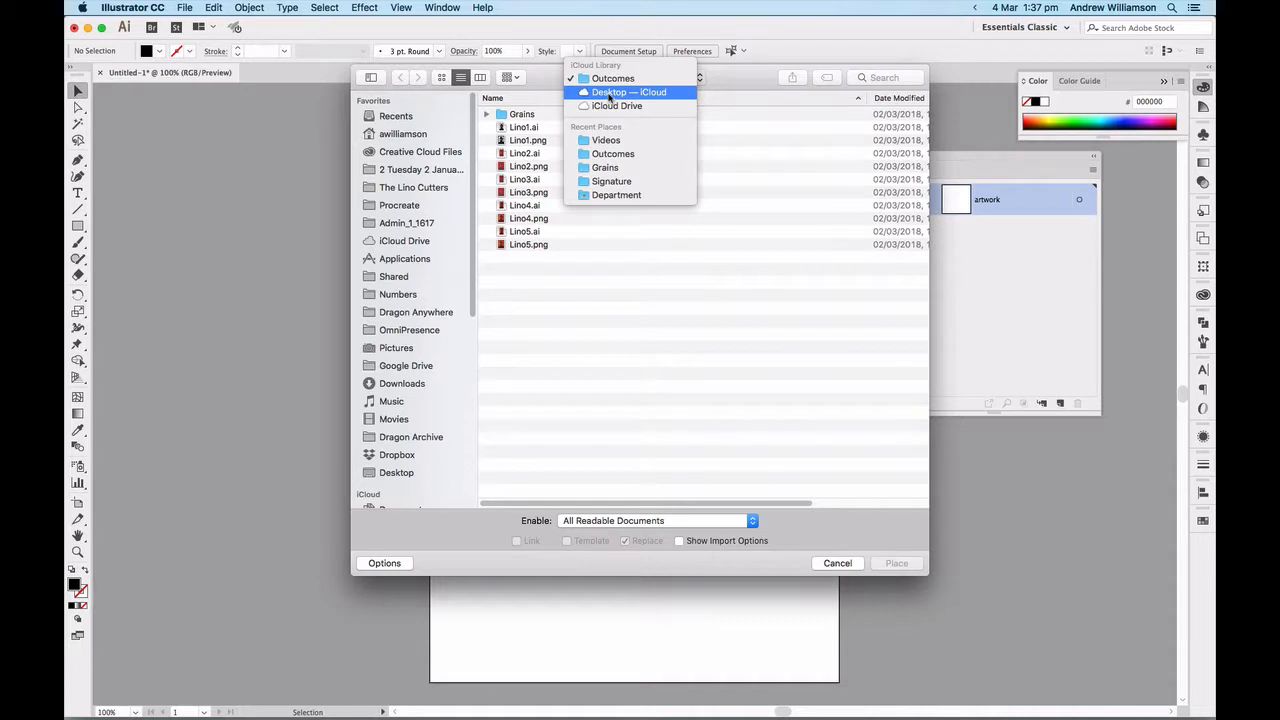
{"action": "left_click", "coordinate": [609, 92]}
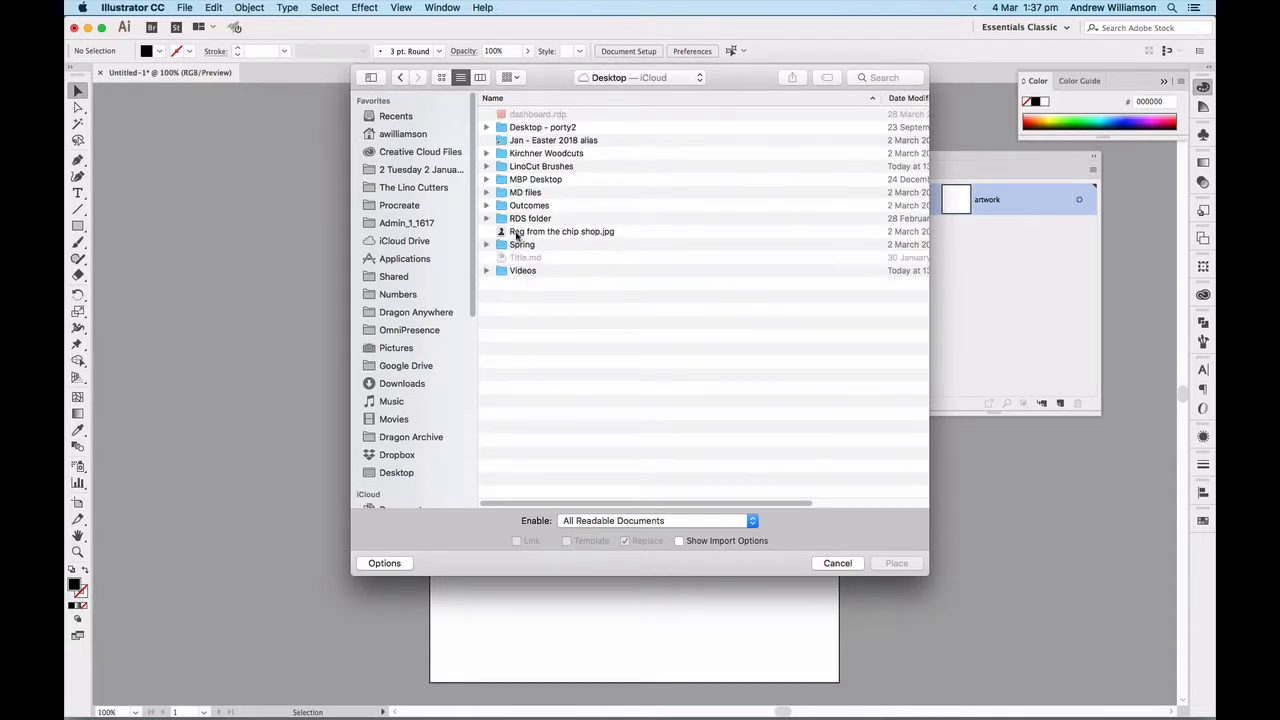
{"action": "left_click", "coordinate": [517, 234]}
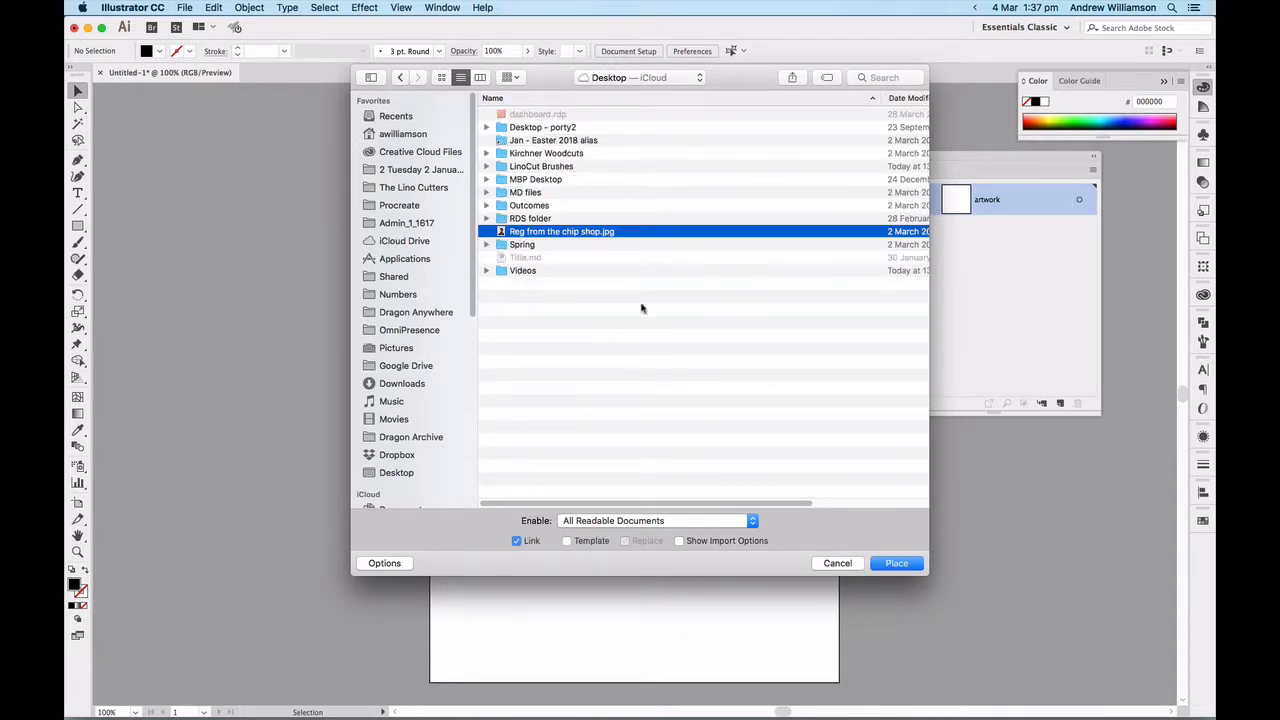
{"action": "left_click", "coordinate": [896, 563]}
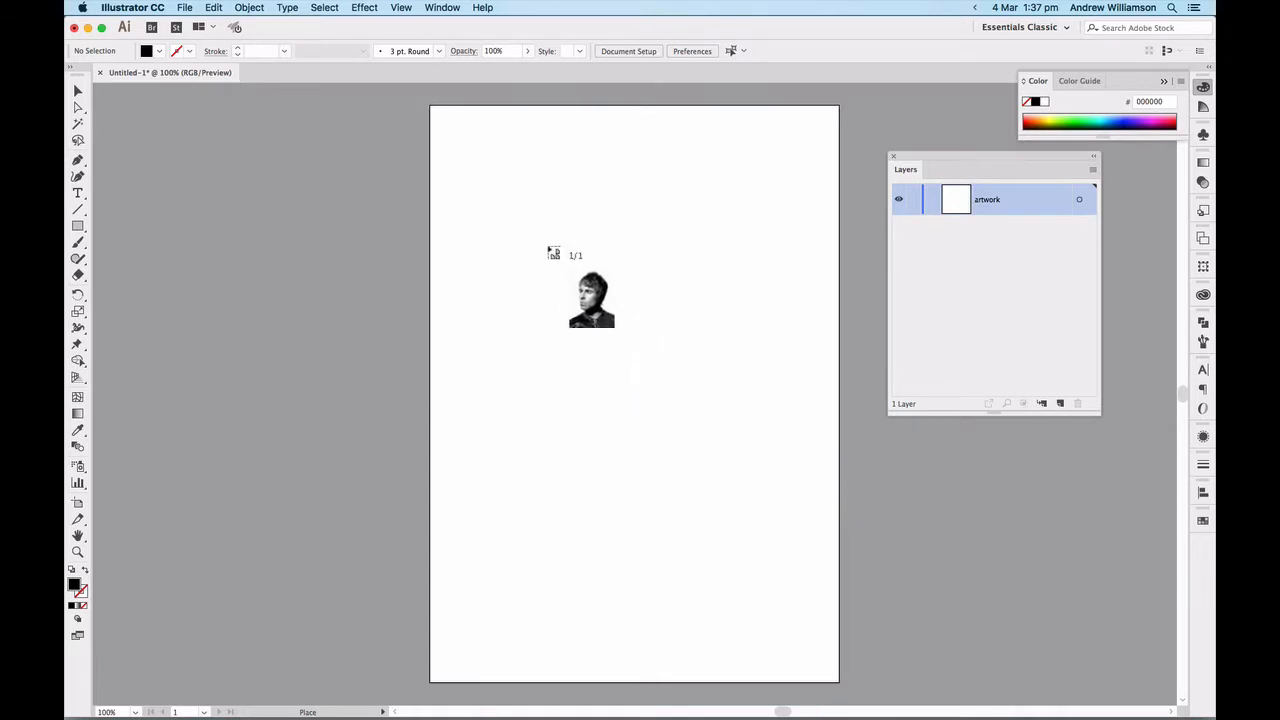
{"action": "left_click", "coordinate": [493, 186]}
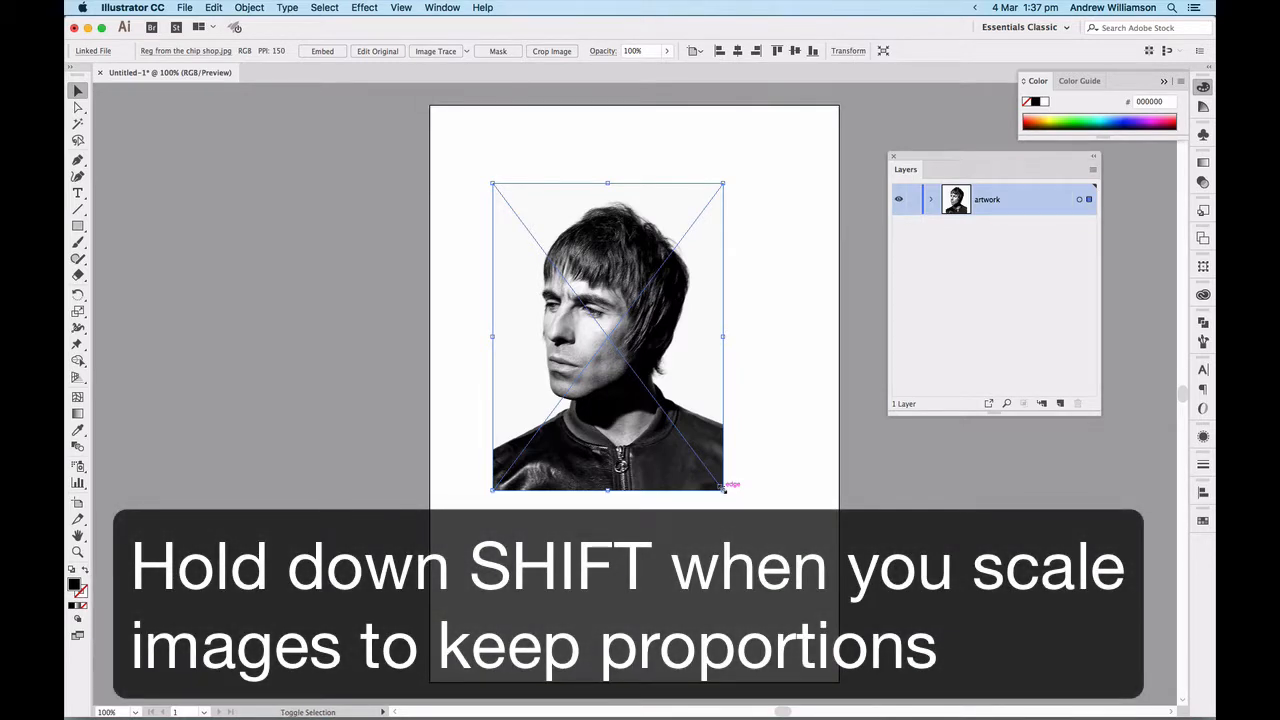
Scale the placed portrait up proportionally from its corners until it nearly fills the artboard's width.
{"action": "left_click_drag", "start_coordinate": [723, 489], "coordinate": [808, 603]}
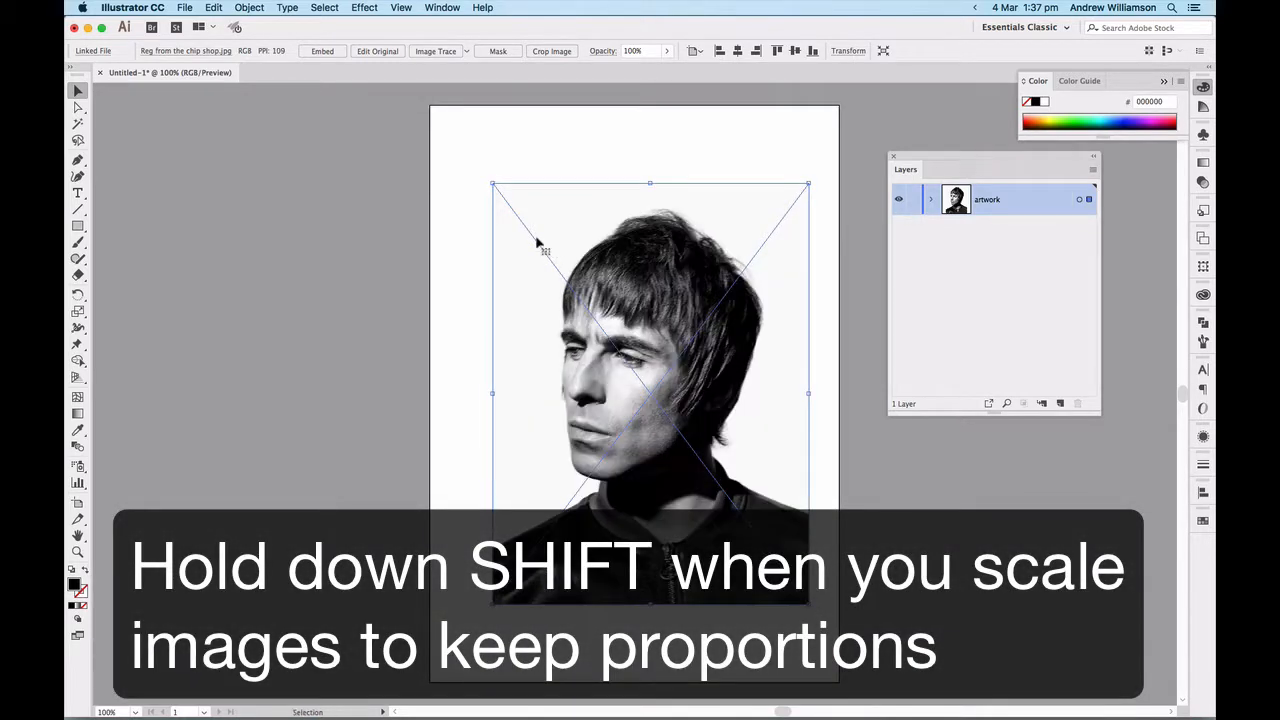
{"action": "left_click_drag", "start_coordinate": [492, 184], "coordinate": [443, 118]}
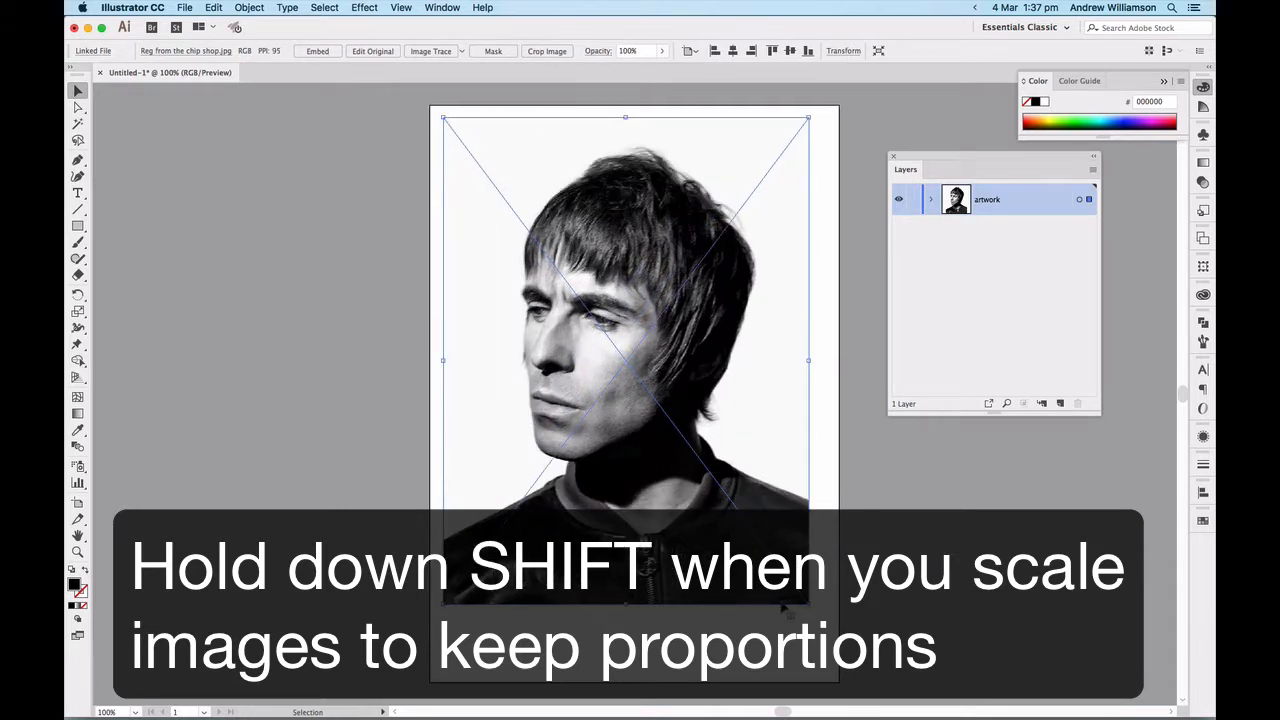
{"action": "left_click_drag", "start_coordinate": [807, 604], "coordinate": [829, 632]}
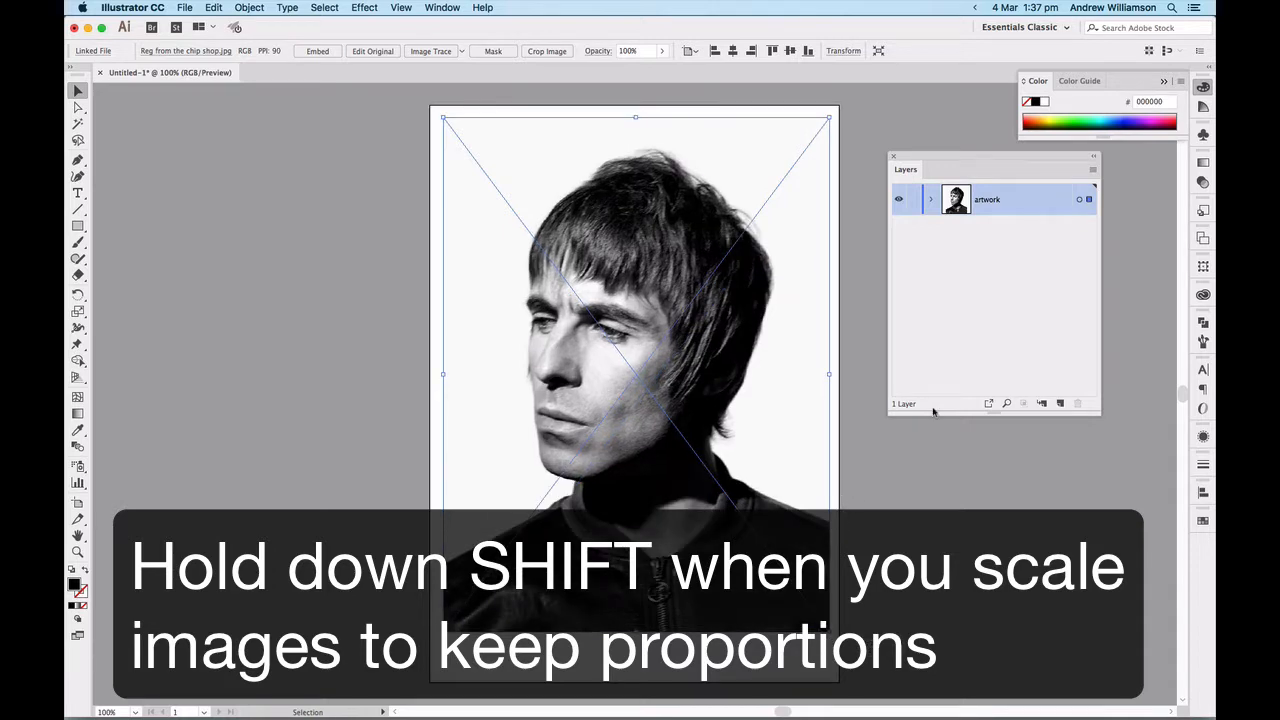
Rename the photo's layer "Reg" and lock it.
{"action": "double_click", "coordinate": [988, 201]}
{"action": "type", "text": "Reg"}
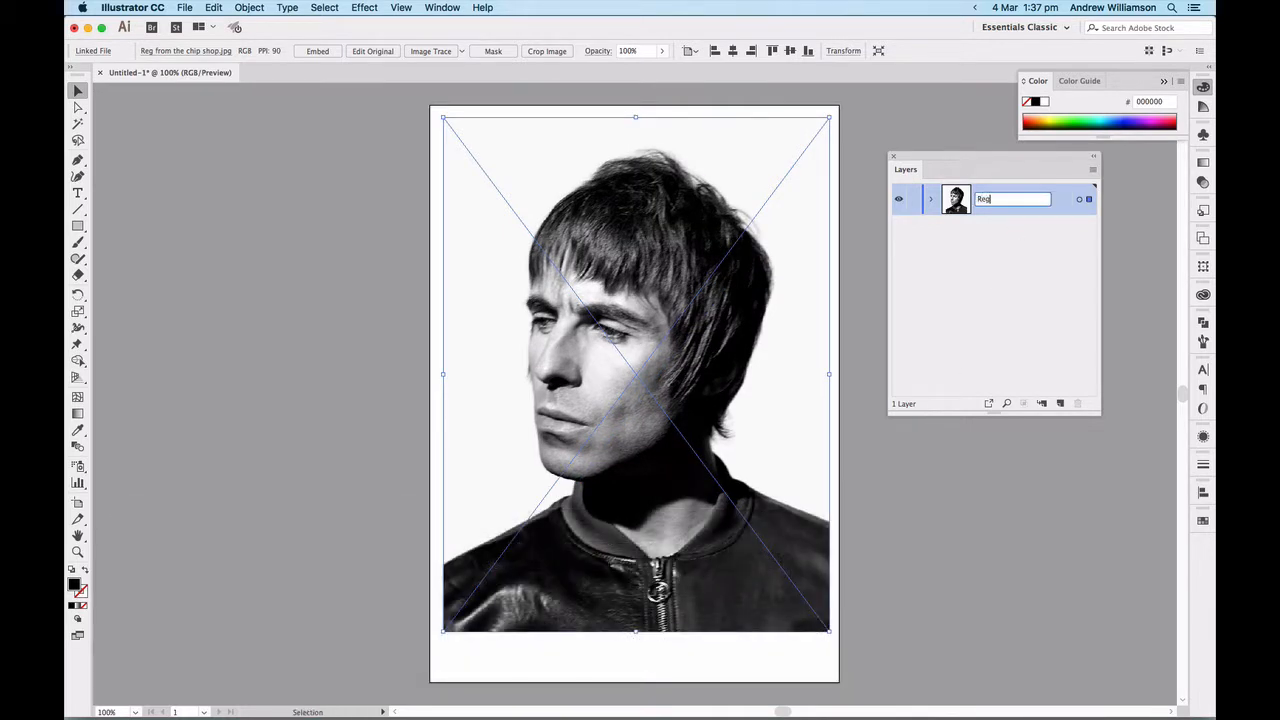
{"action": "key", "text": "Return"}
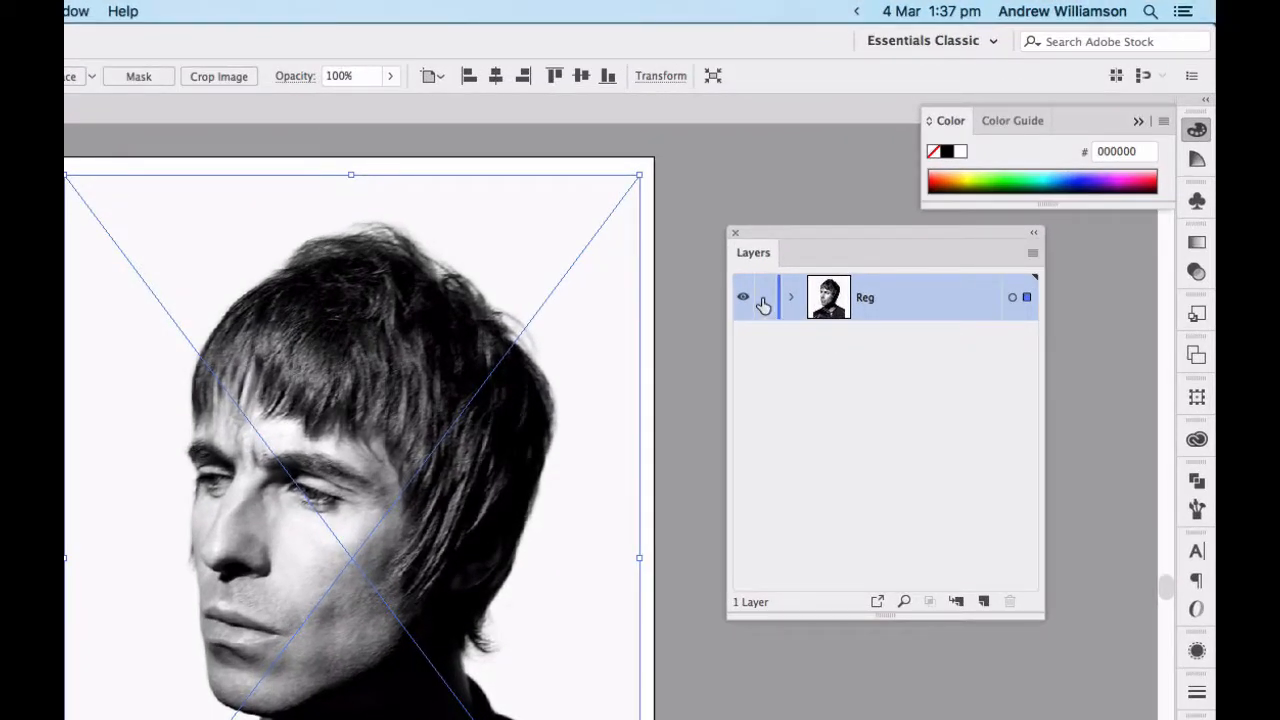
{"action": "left_click", "coordinate": [764, 297]}
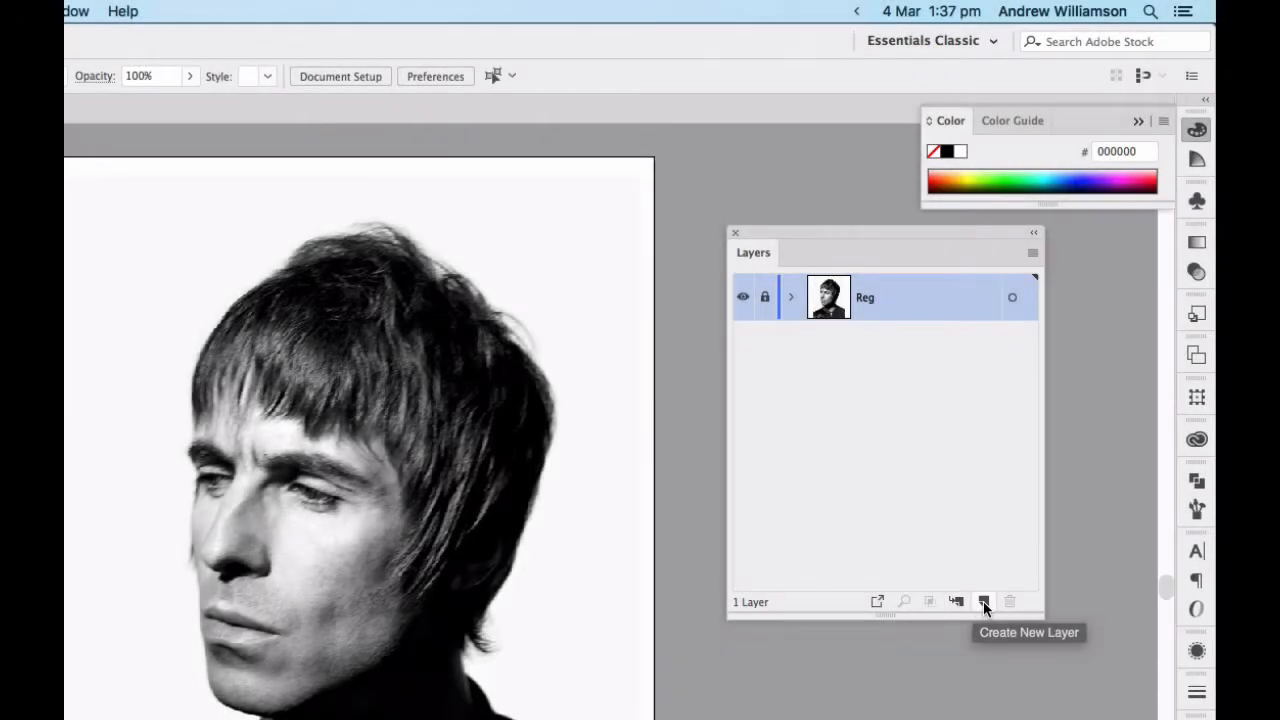
Create a new layer above the photo layer and name it "Artwork".
{"action": "left_click", "coordinate": [983, 601]}
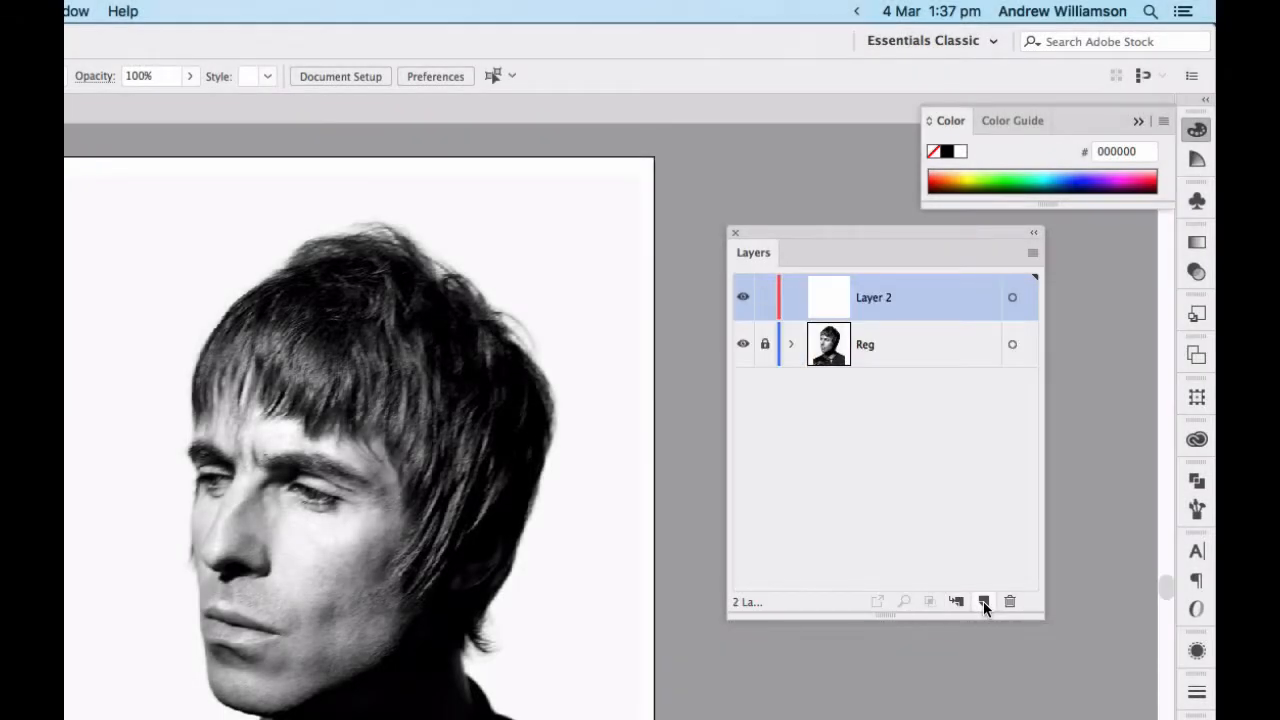
{"action": "double_click", "coordinate": [872, 300]}
{"action": "type", "text": "Artwork"}
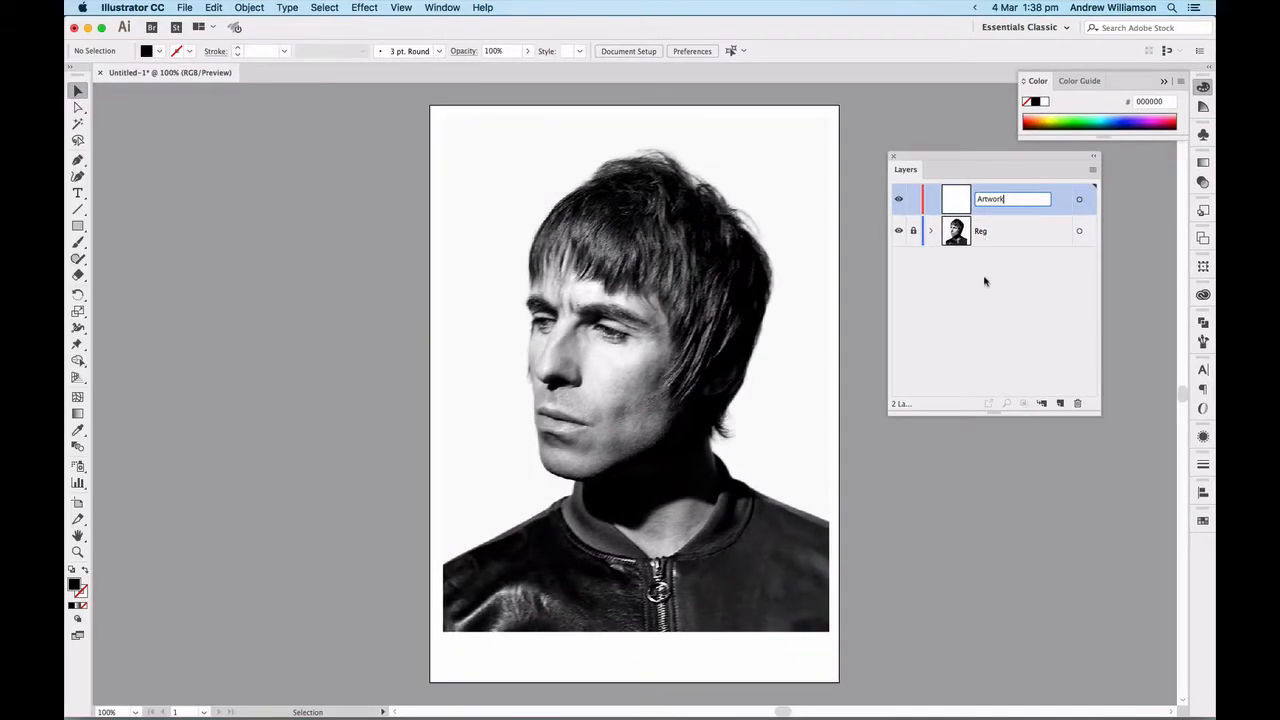
{"action": "left_click", "coordinate": [864, 423]}
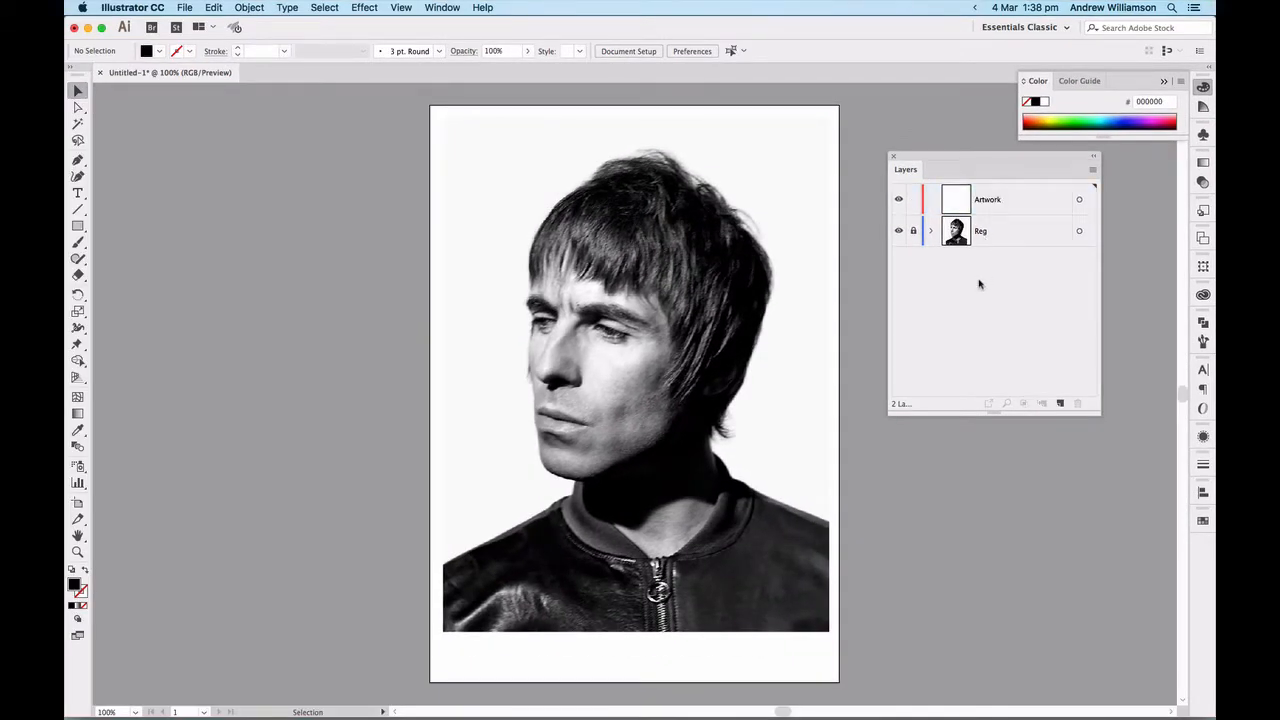
{"action": "left_click", "coordinate": [1000, 240]}
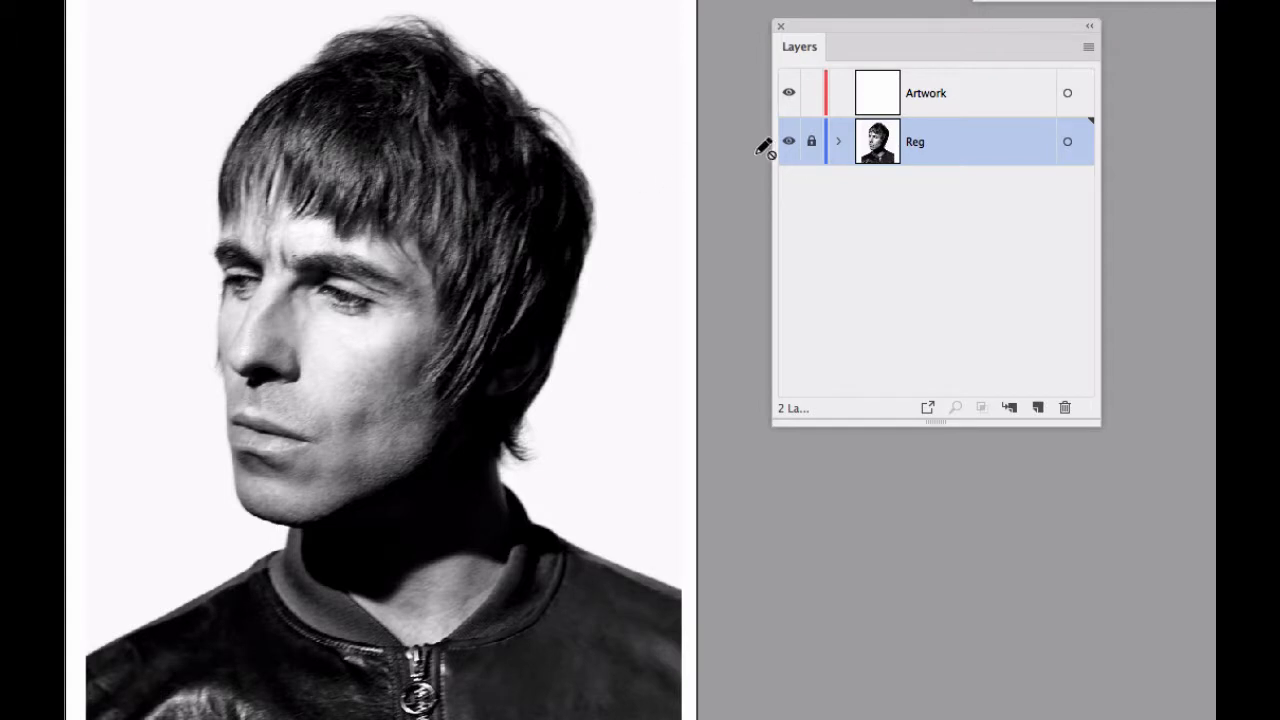
{"action": "left_click", "coordinate": [811, 141]}
{"action": "left_click", "coordinate": [811, 143]}
Draw a black rectangle on the Artwork layer covering almost the whole portrait photo.
{"action": "left_click", "coordinate": [992, 102]}
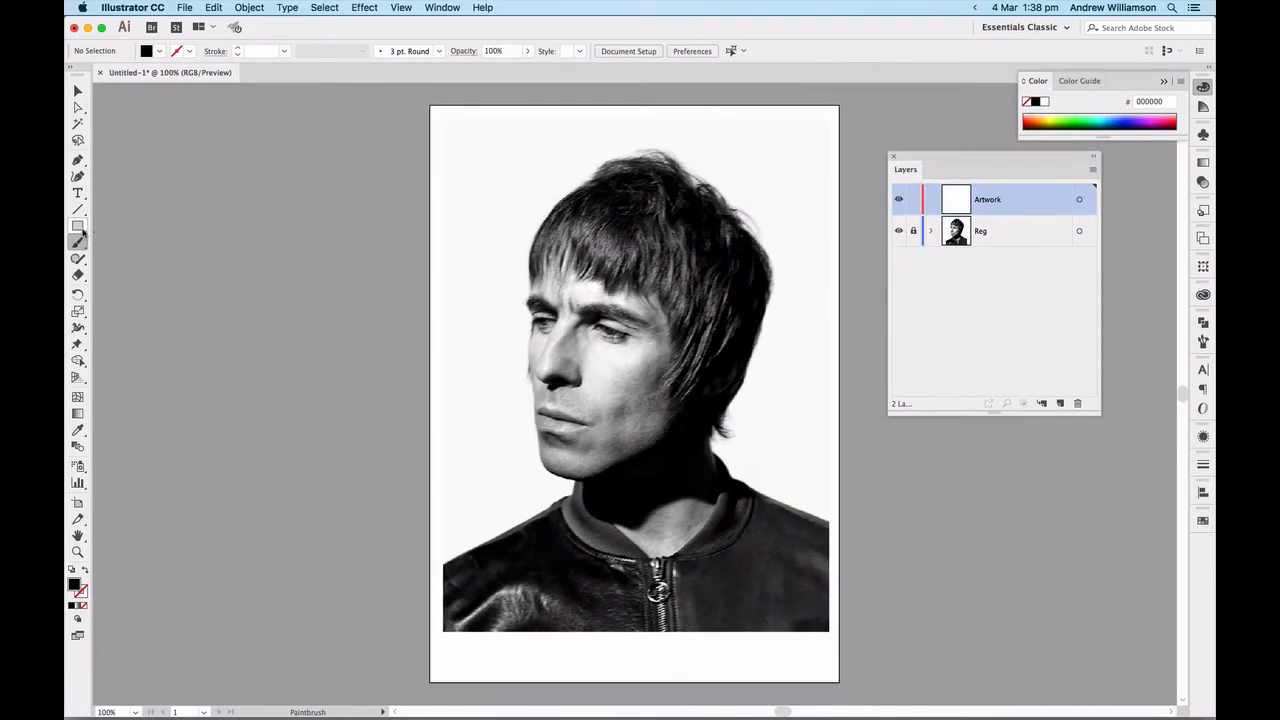
{"action": "left_click", "coordinate": [79, 227]}
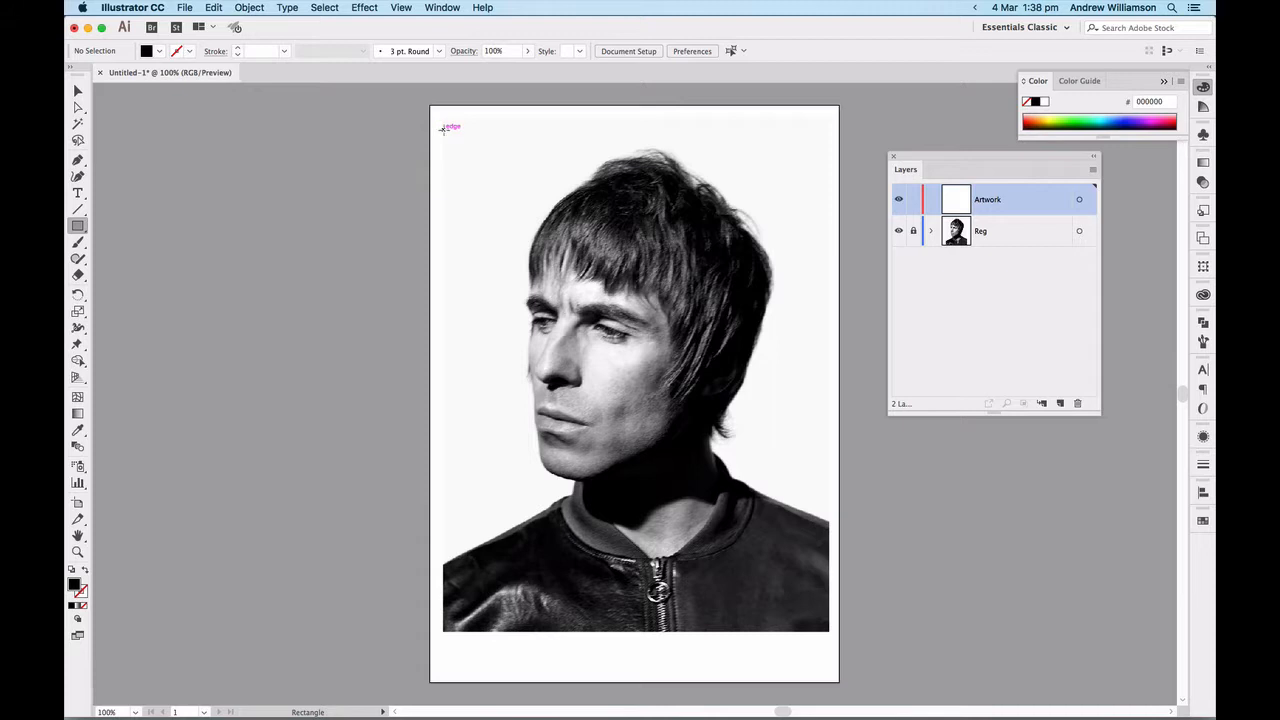
{"action": "left_click_drag", "start_coordinate": [443, 129], "coordinate": [829, 631]}
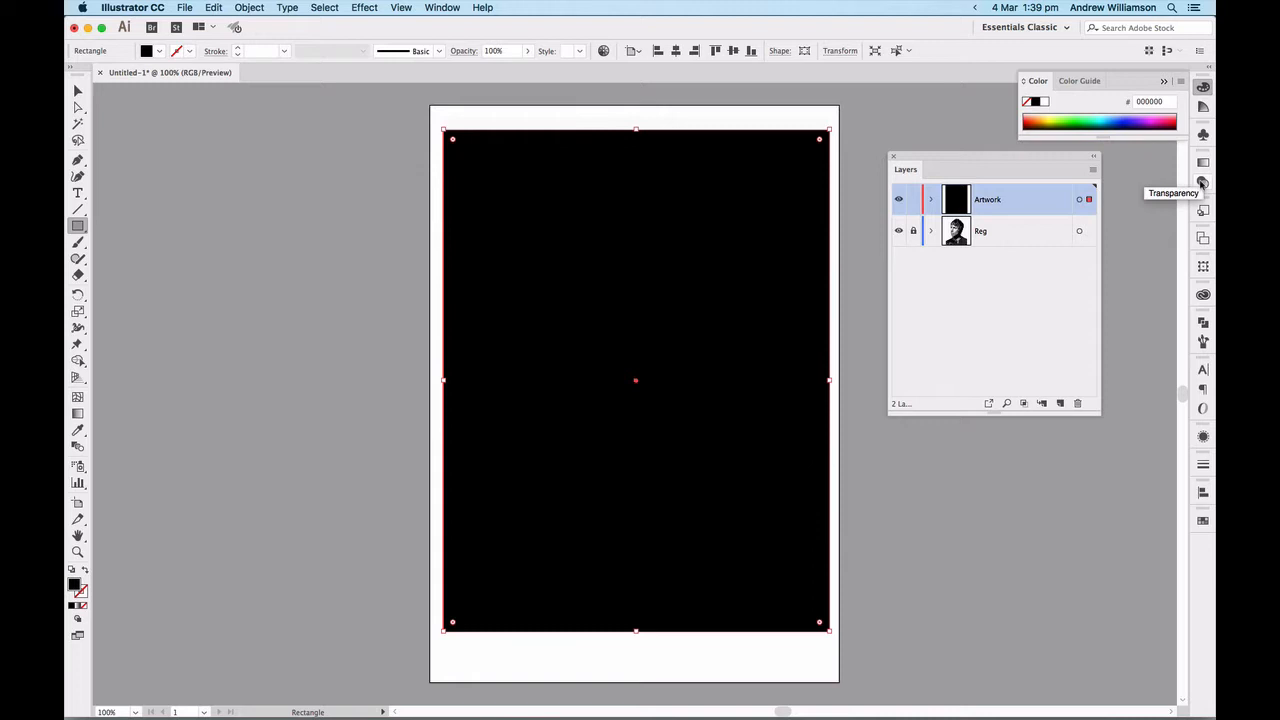
Show the Transparency panel as a floating panel beside the artboard and collapse the leftover Gradient panel.
{"action": "left_click", "coordinate": [1202, 183]}
{"action": "left_click", "coordinate": [1202, 183]}
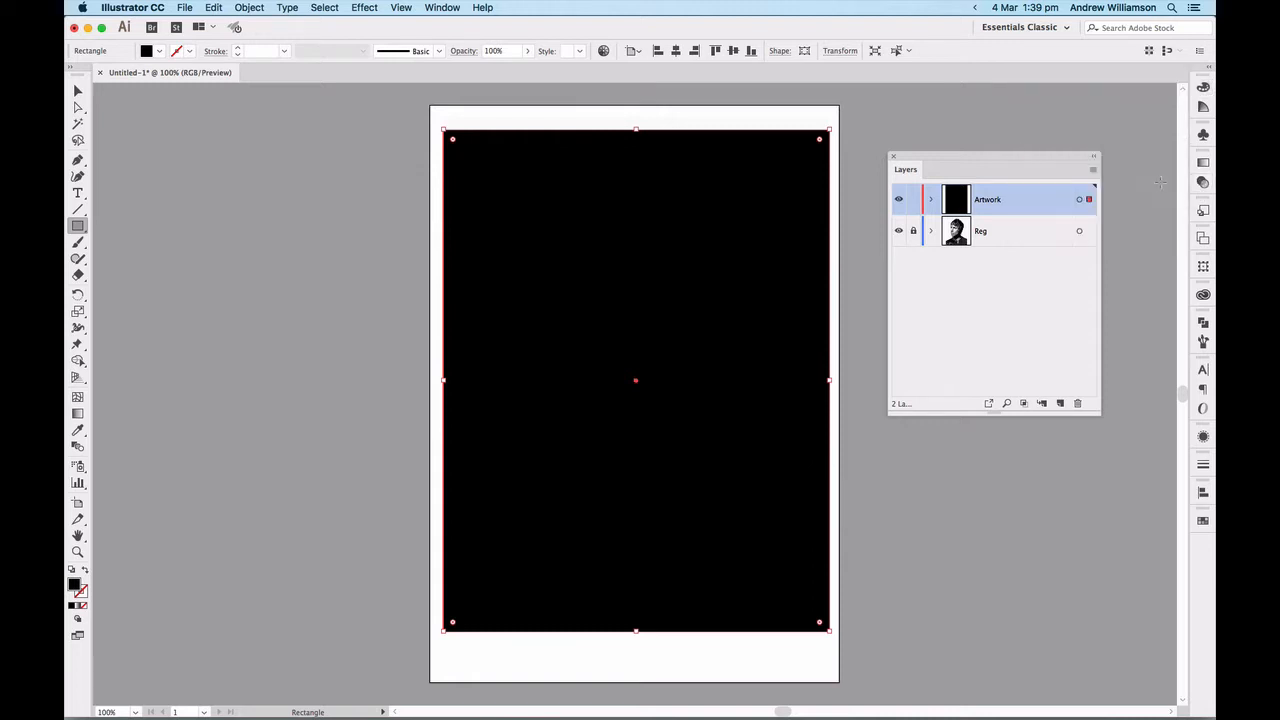
{"action": "left_click", "coordinate": [446, 10]}
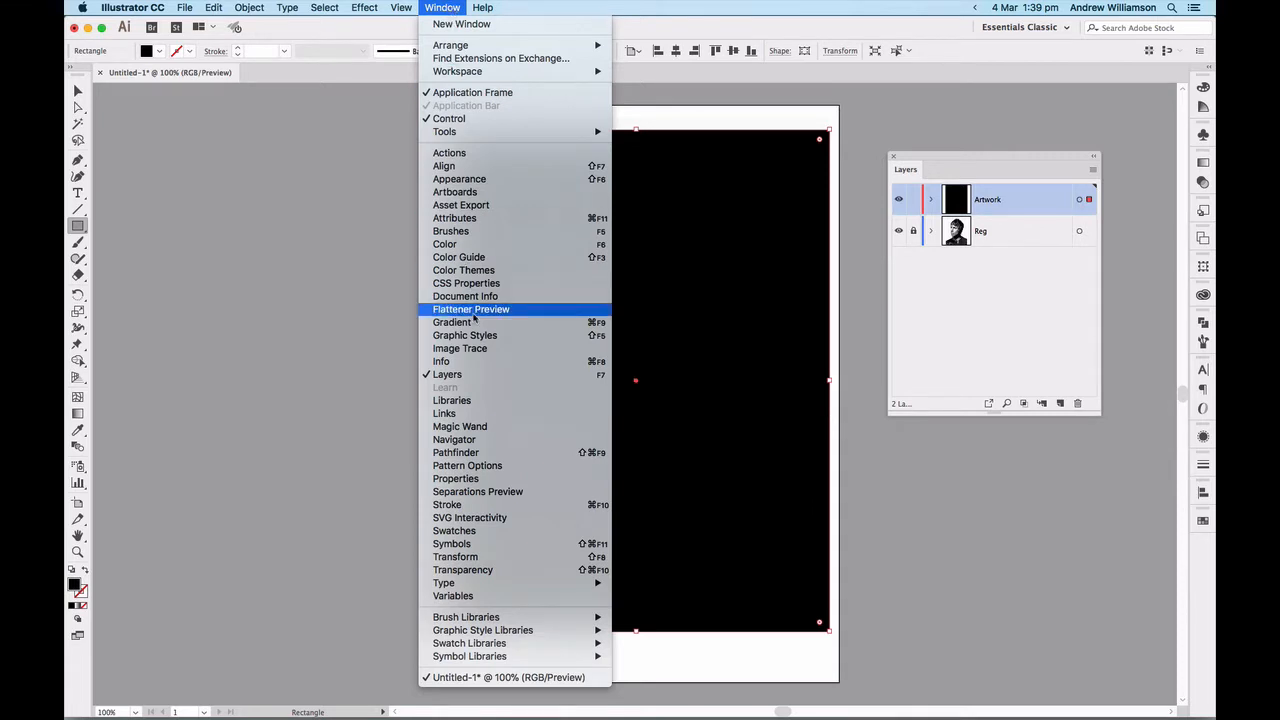
{"action": "left_click", "coordinate": [484, 571]}
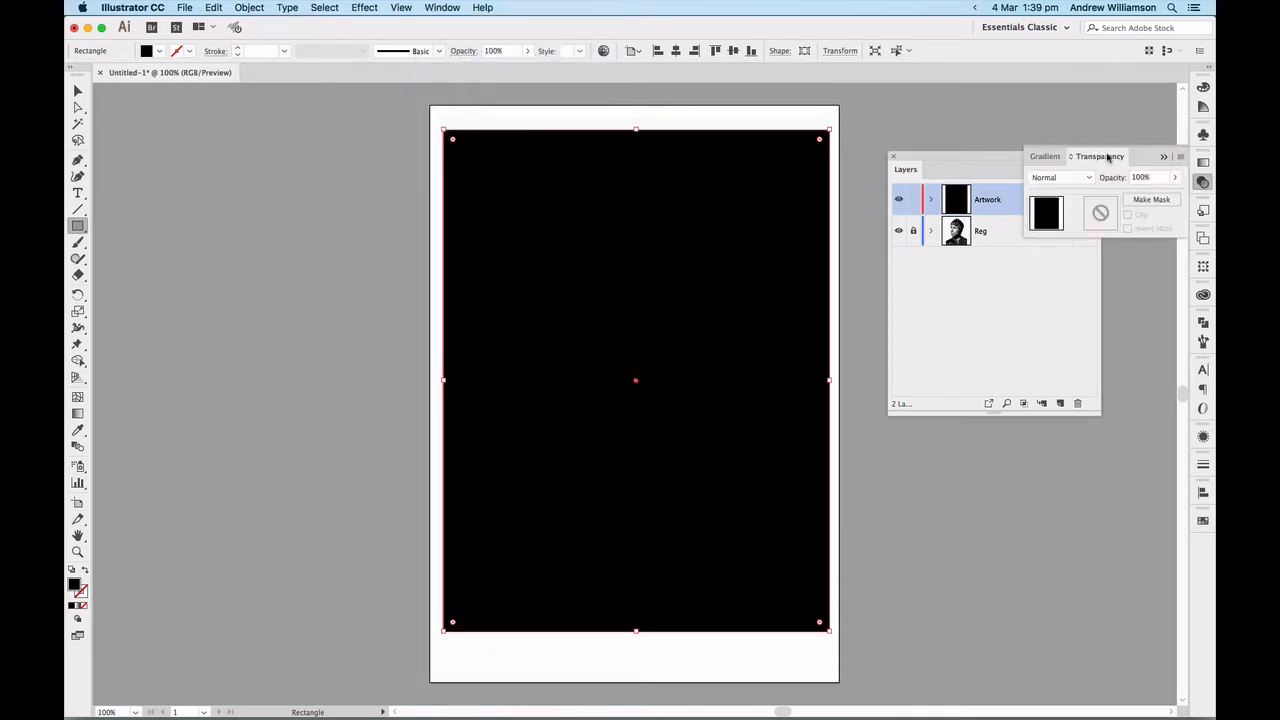
{"action": "left_click_drag", "start_coordinate": [1108, 157], "coordinate": [178, 172]}
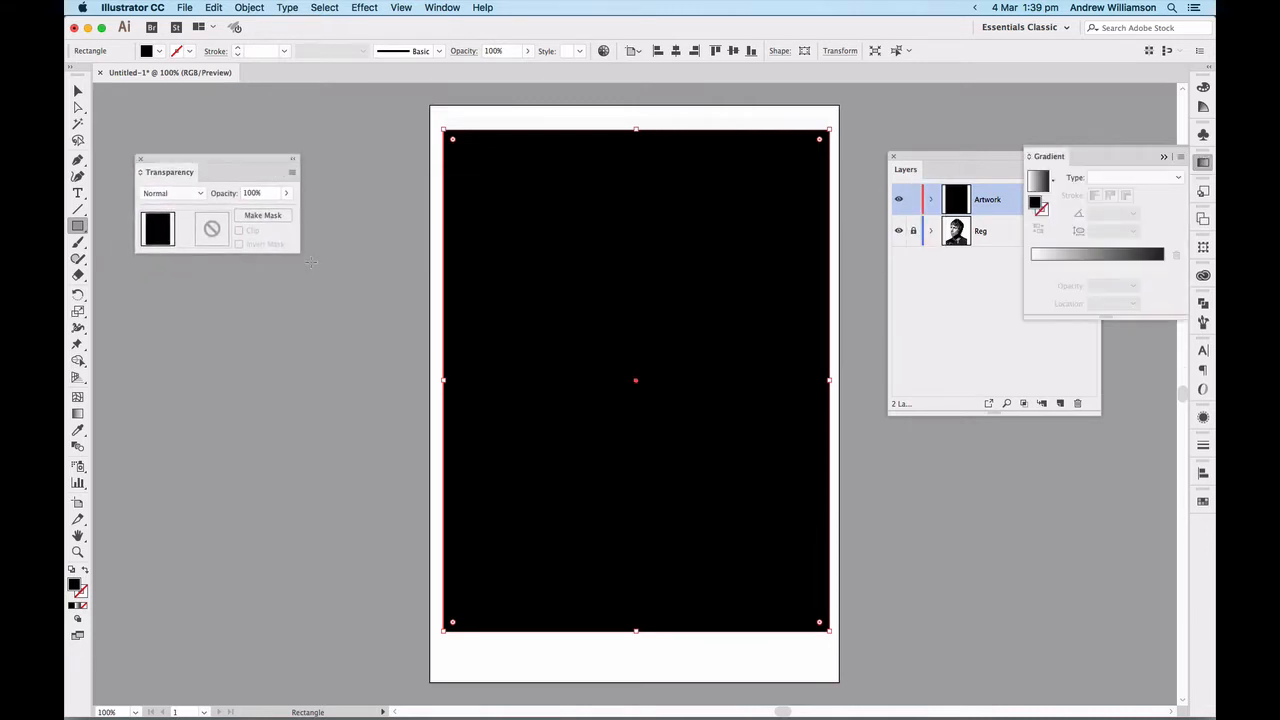
{"action": "left_click", "coordinate": [1162, 156]}
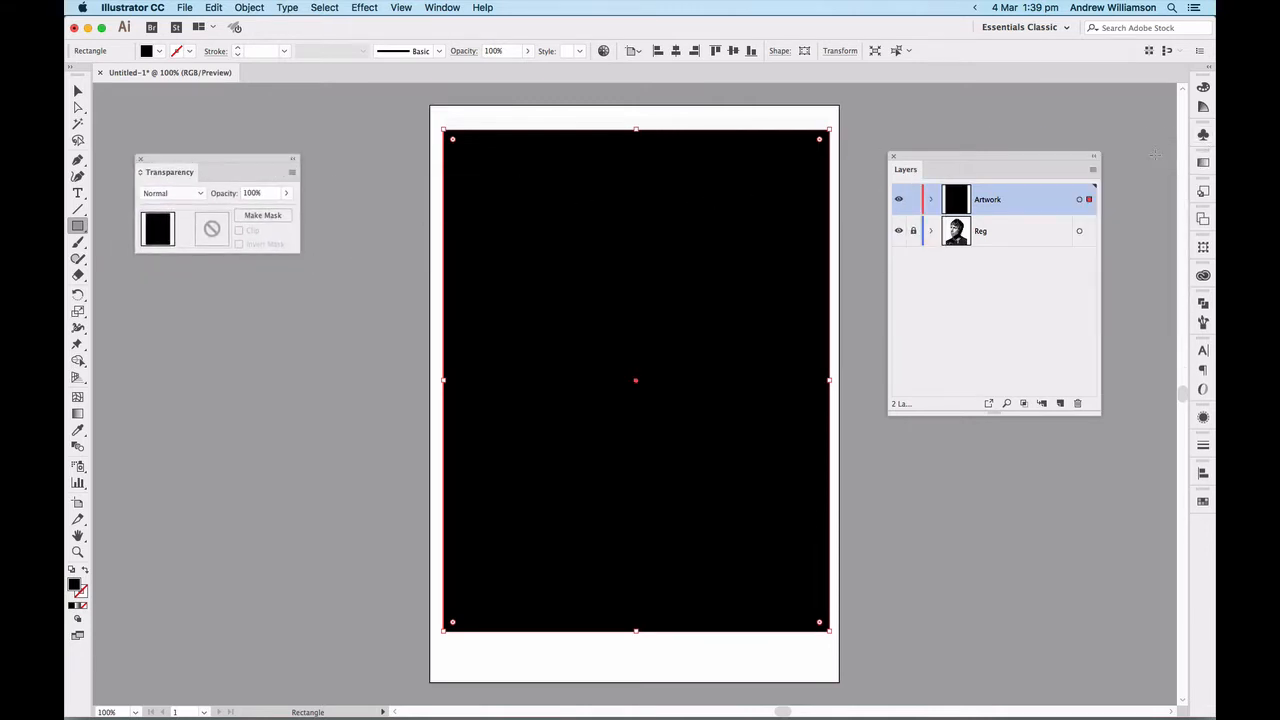
Lower the black rectangle's opacity to 16% and move the Transparency panel closer to the artboard.
{"action": "left_click", "coordinate": [287, 196]}
{"action": "left_click_drag", "start_coordinate": [287, 216], "coordinate": [242, 226]}
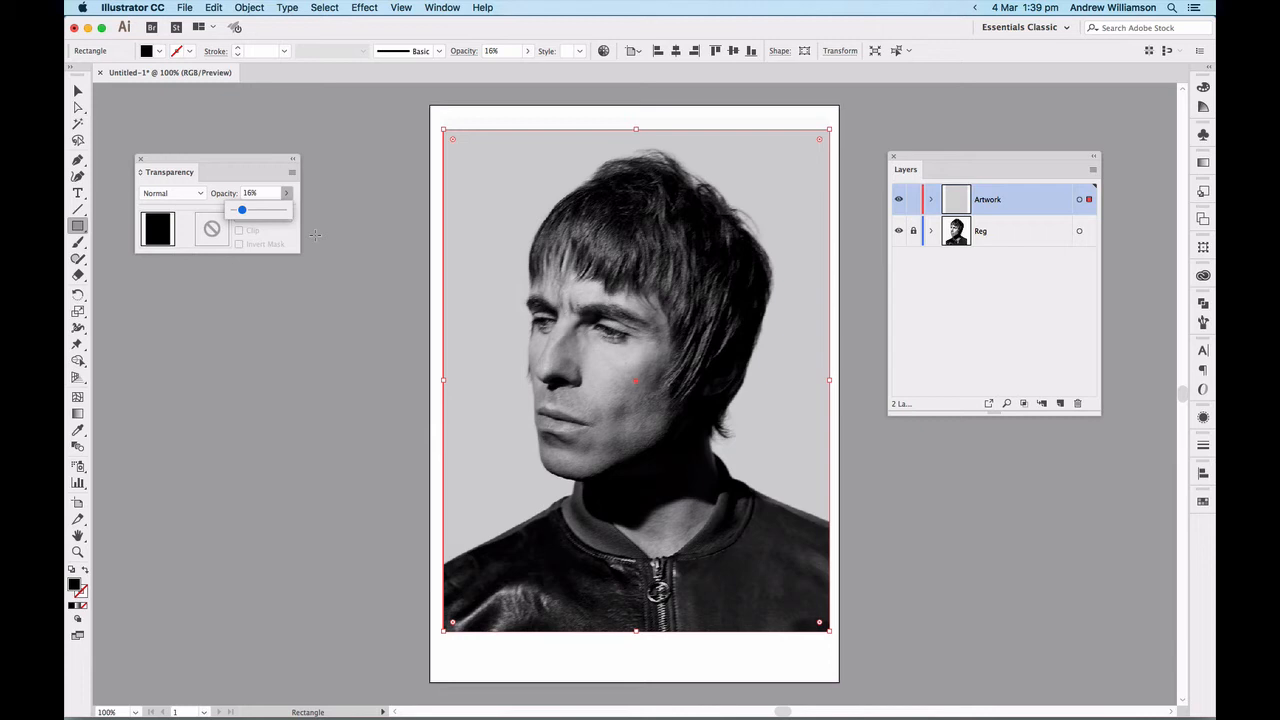
{"action": "left_click_drag", "start_coordinate": [249, 155], "coordinate": [304, 122]}
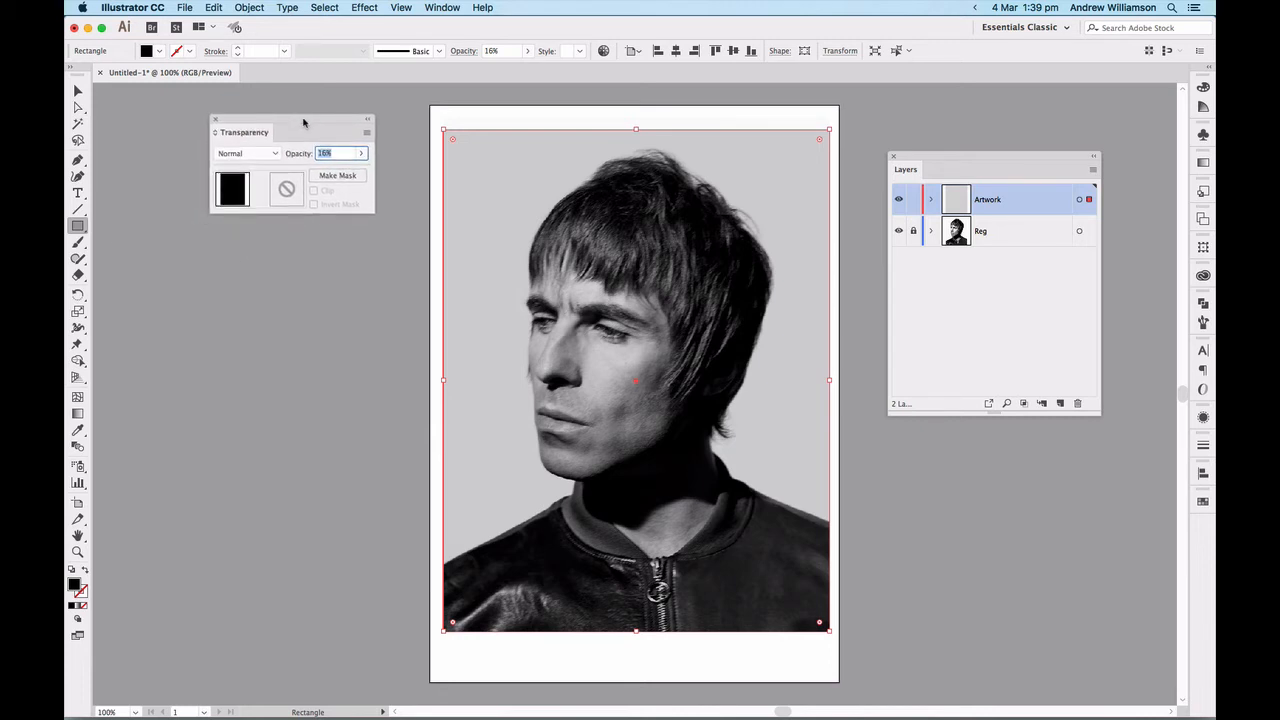